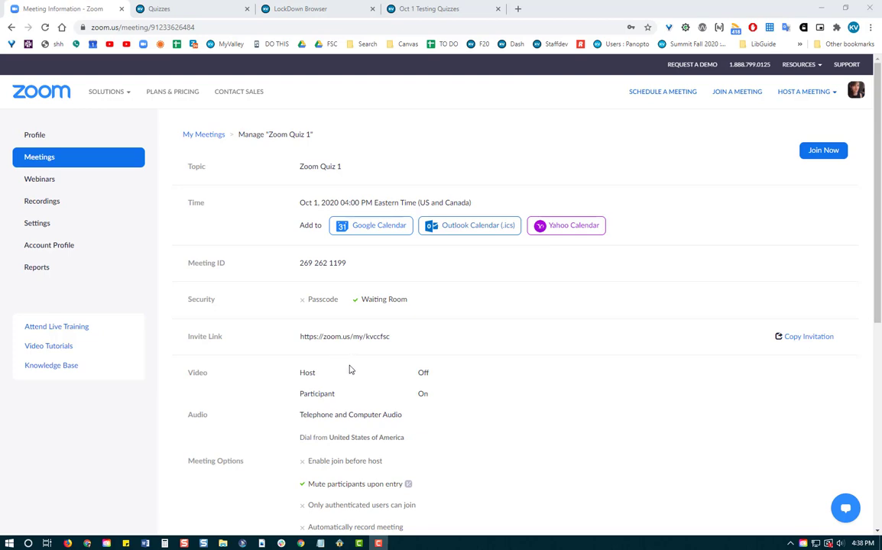
Show the Zoom Quiz 1 invitation text and select its Join Zoom Meeting URL.
left_click(806, 340)
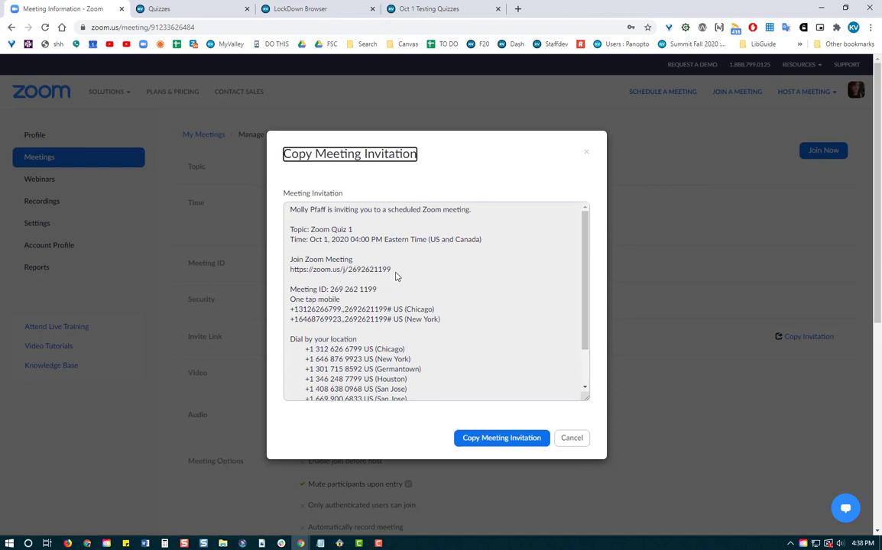
left_click_drag(392, 272, 289, 273)
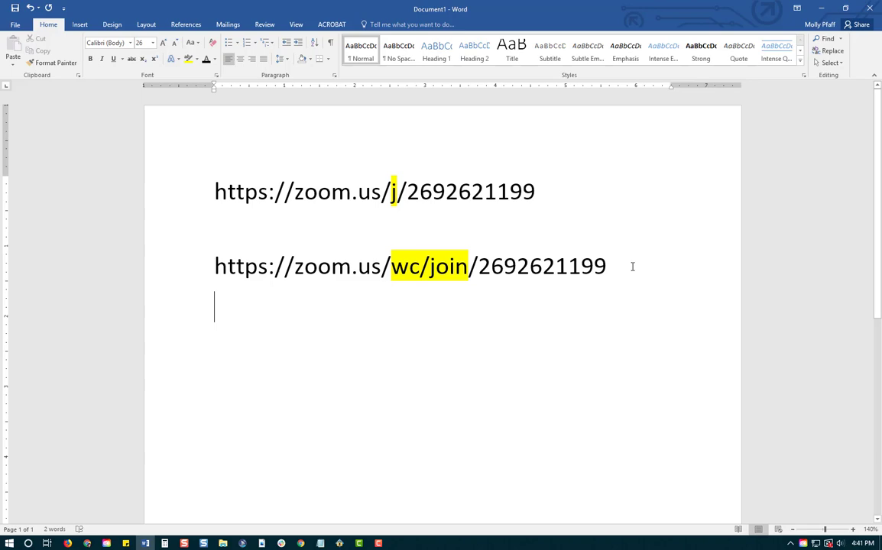
left_click_drag(608, 266, 239, 272)
right_click(267, 275)
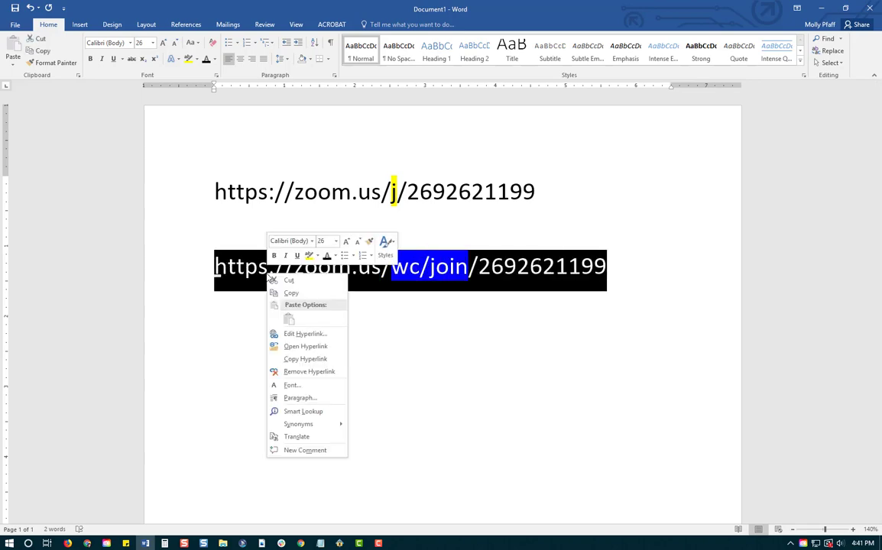
left_click(315, 296)
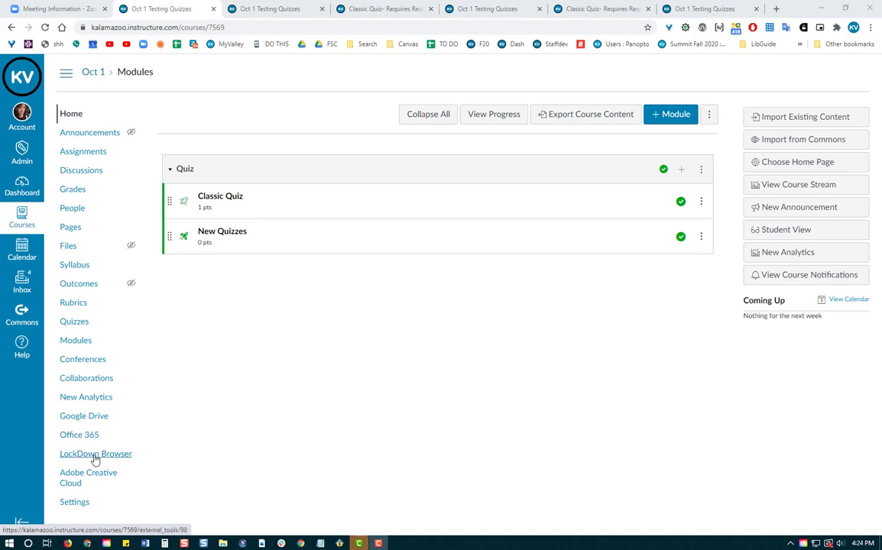
Open the course's LockDown Browser dashboard from the course navigation.
left_click(96, 455)
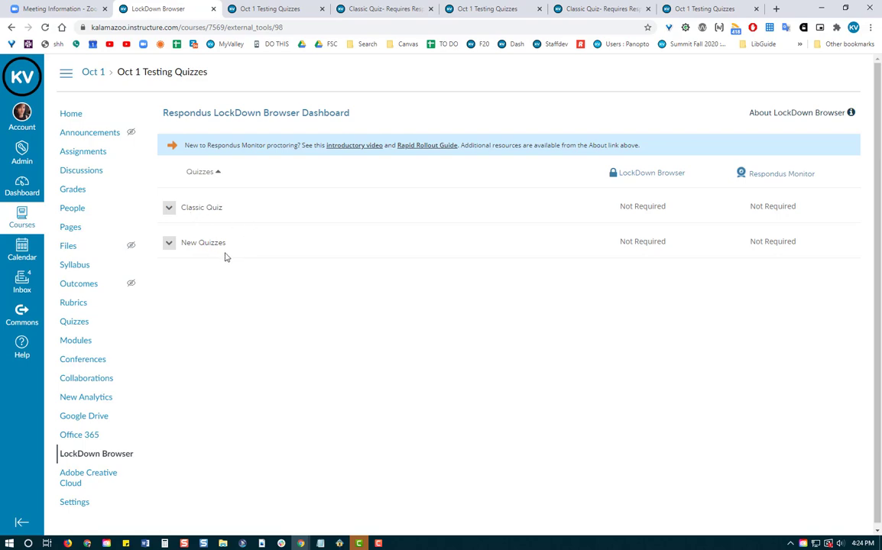
Set the Classic Quiz to Require Respondus LockDown Browser and expand its Advanced Settings.
left_click(168, 207)
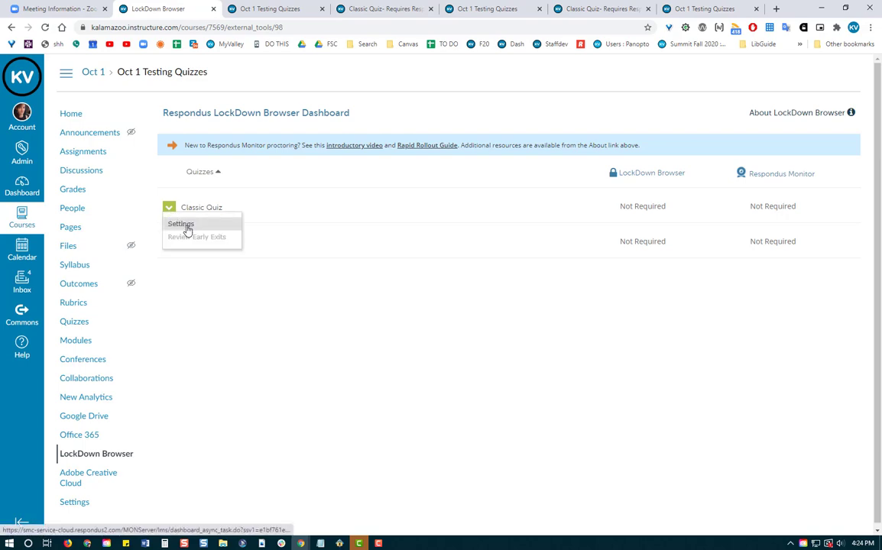
left_click(186, 225)
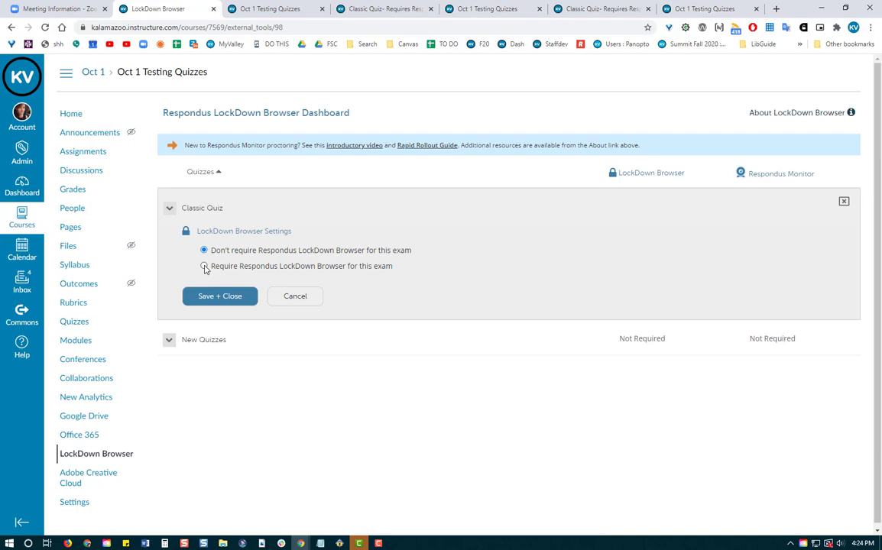
left_click(203, 266)
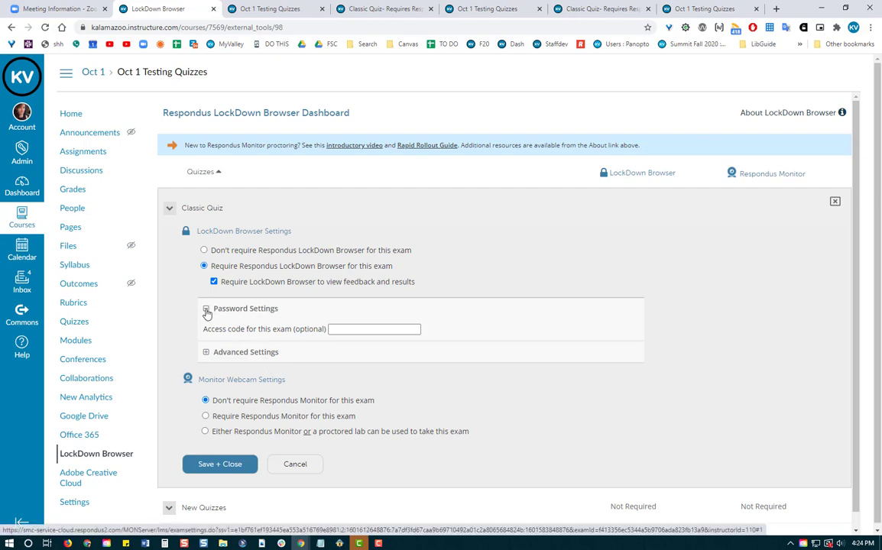
left_click(206, 312)
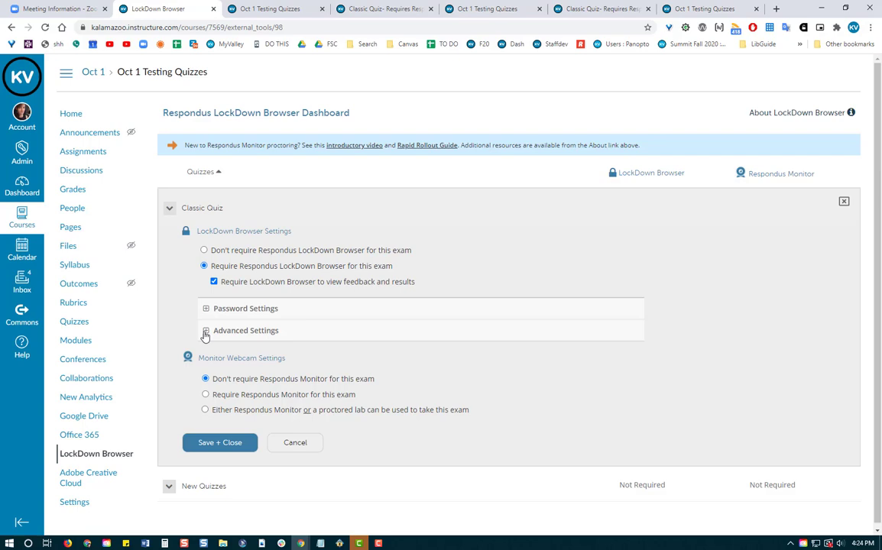
left_click(204, 331)
scroll(230, 344, "down", 1)
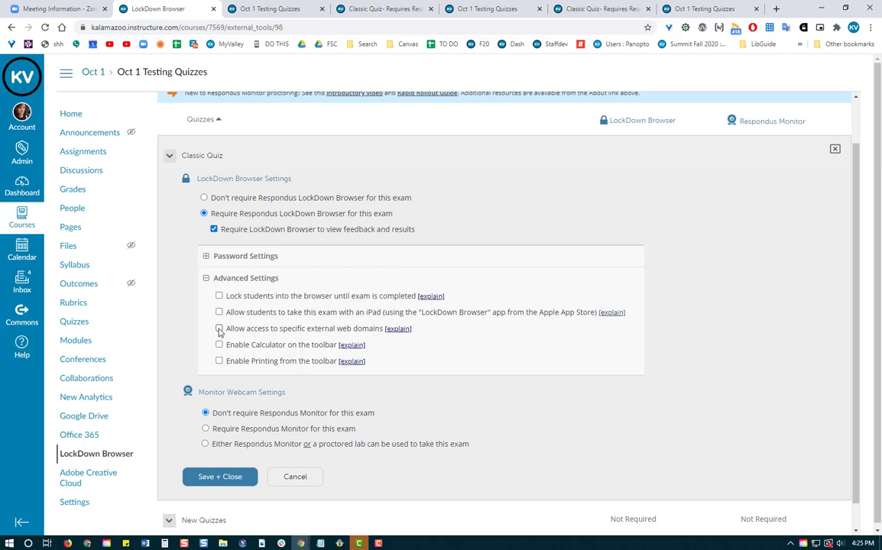
Allow the Zoom wc/join URL as an external web domain and save the Classic Quiz settings.
left_click(219, 329)
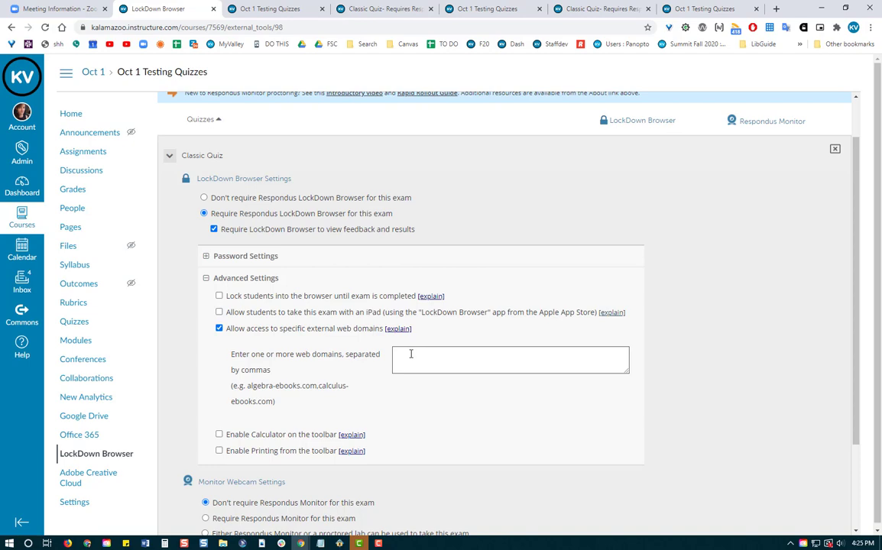
left_click(410, 354)
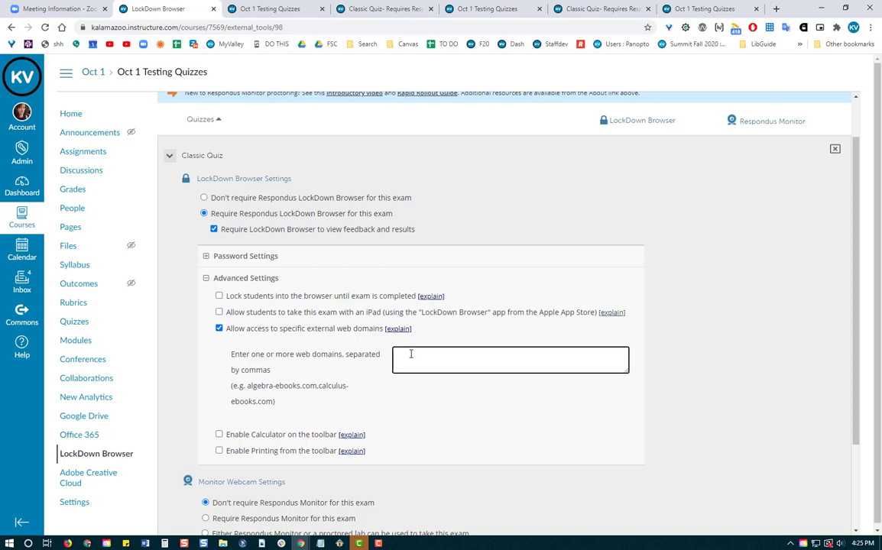
key("ctrl+v")
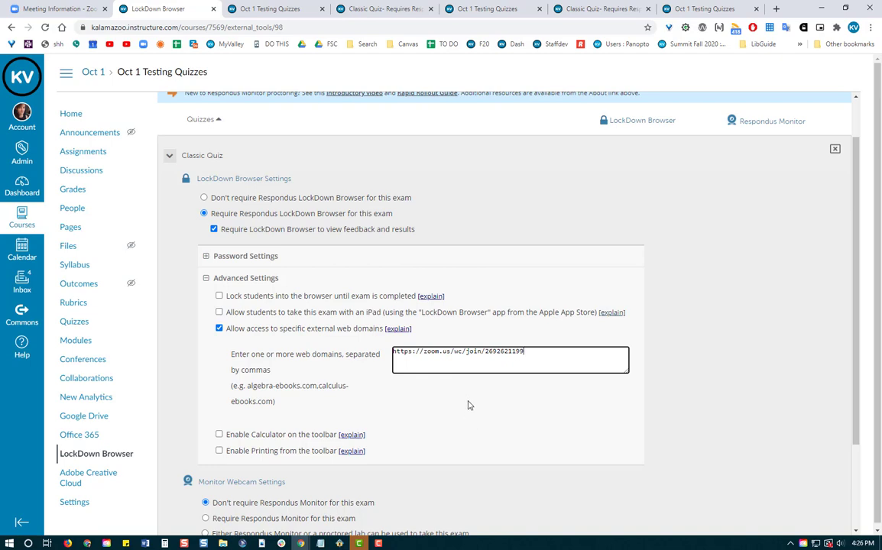
scroll(466, 404, "down", 3)
left_click(219, 453)
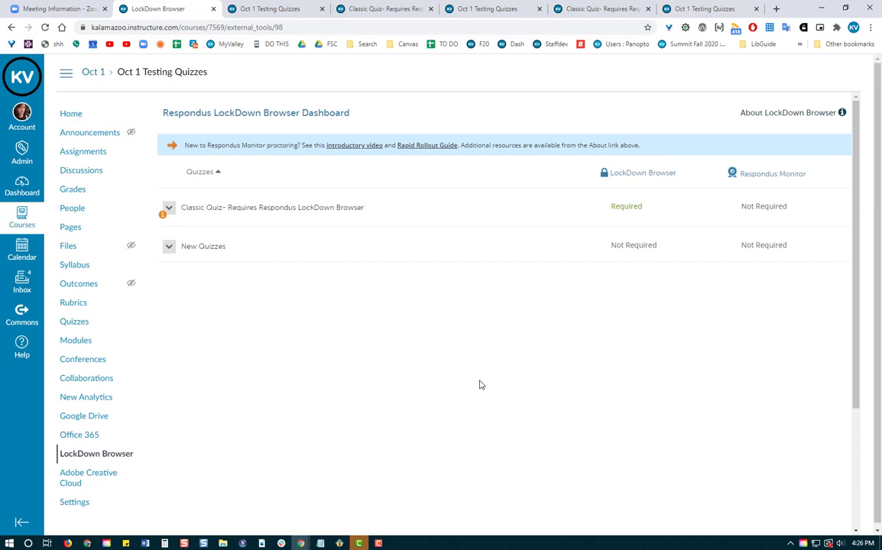
Require Respondus LockDown Browser for New Quizzes and expand its Advanced Settings.
left_click(170, 252)
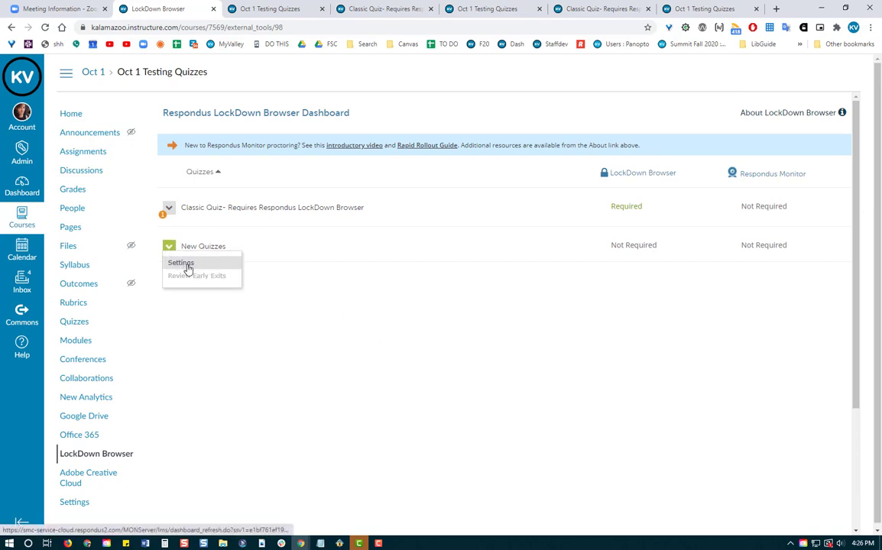
left_click(183, 263)
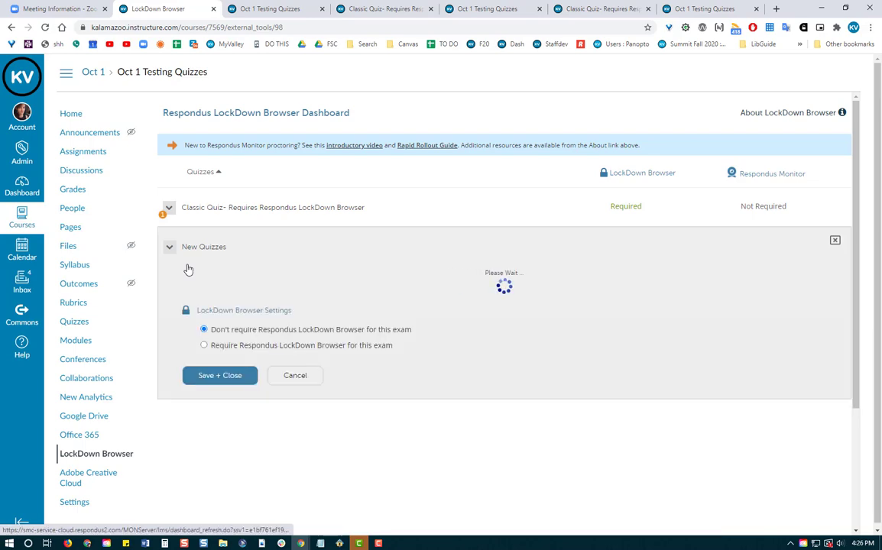
left_click(204, 305)
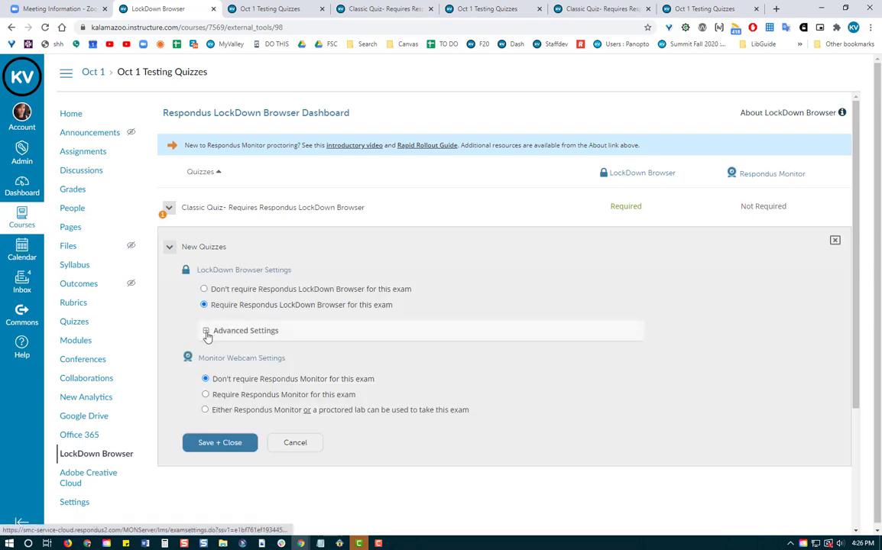
left_click(207, 333)
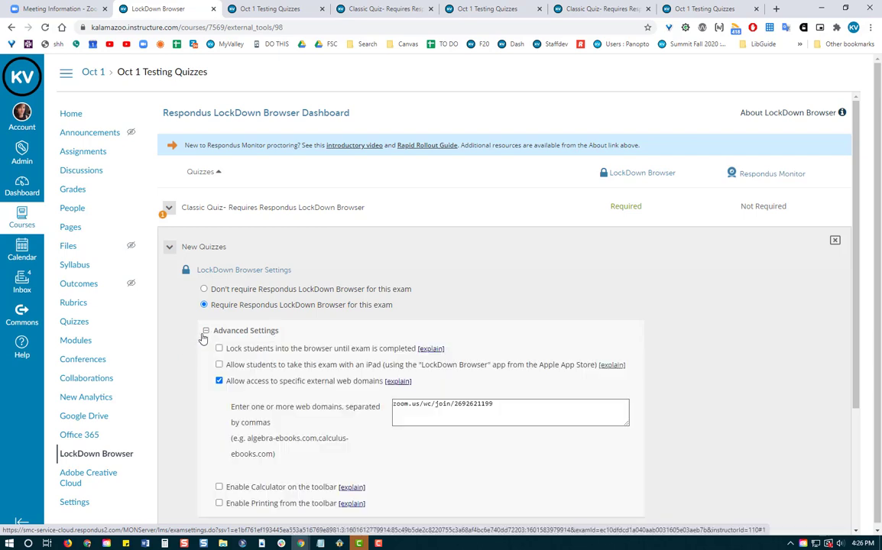
scroll(181, 333, "down", 2)
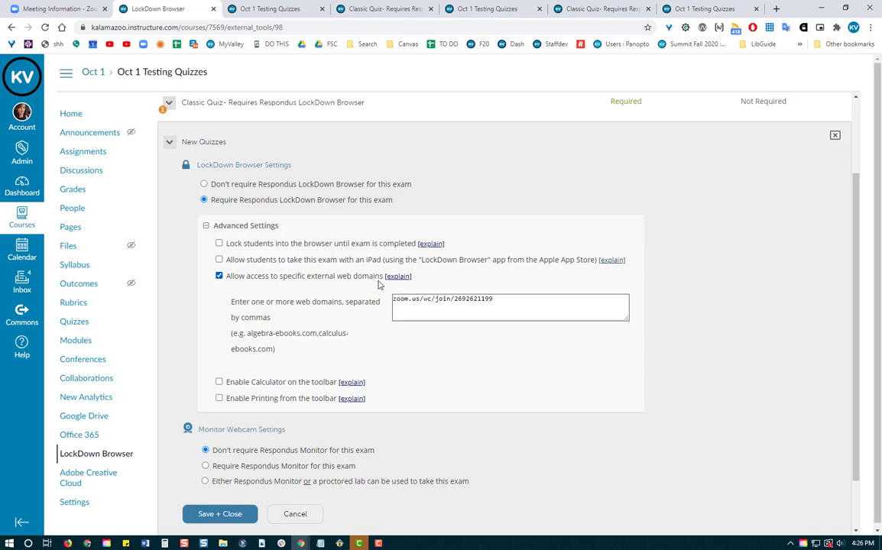
Confirm the prefilled Zoom join URL in the allowed web domains and save New Quizzes.
left_click_drag(505, 299, 379, 302)
key("ctrl+c")
left_click(370, 312)
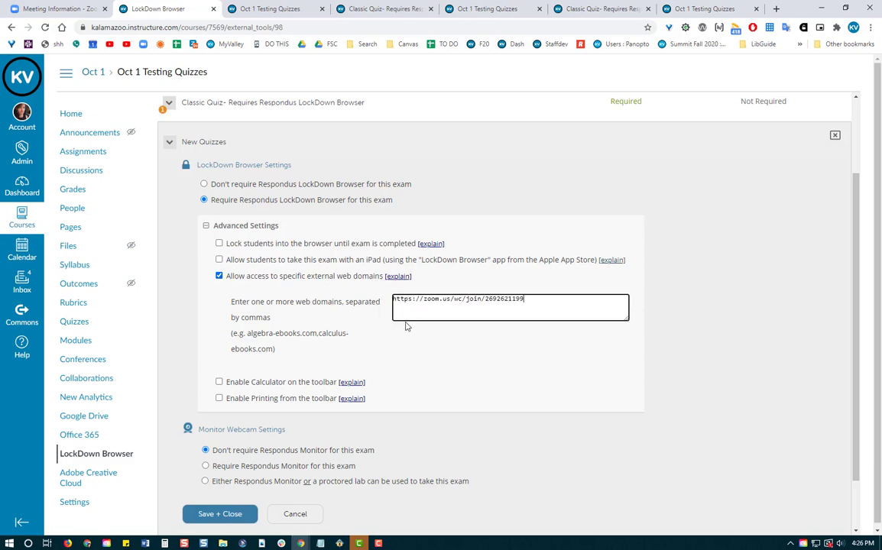
scroll(445, 350, "down", 1)
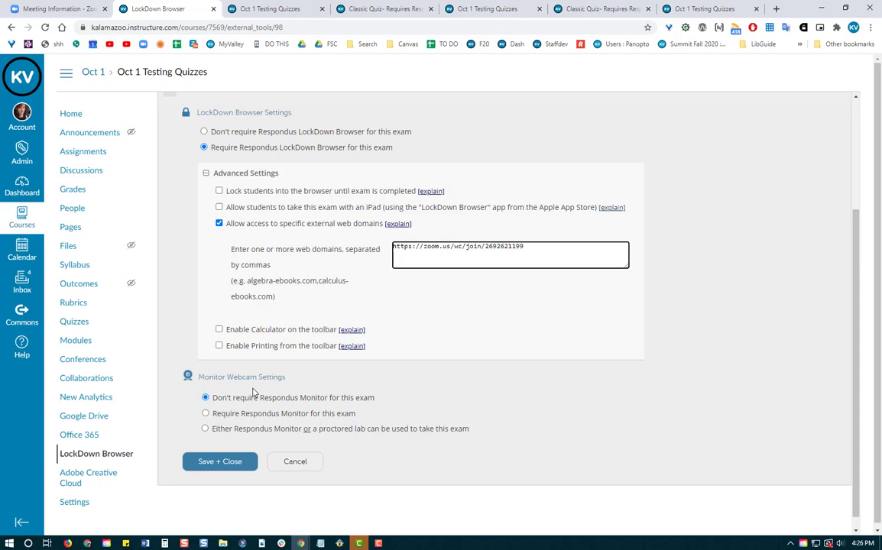
left_click(211, 463)
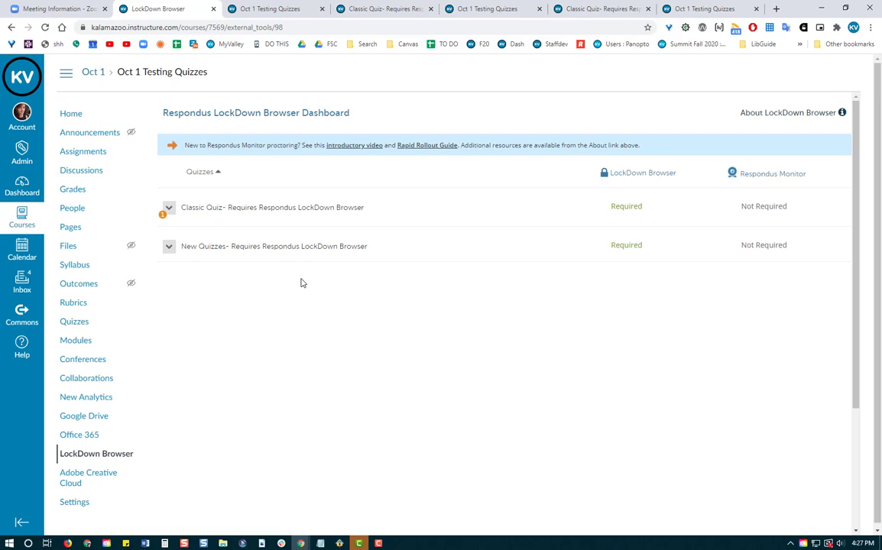
Open 'Classic Quiz- Requires Respondus LockDown Browser' from Quizzes and begin editing it.
left_click(81, 324)
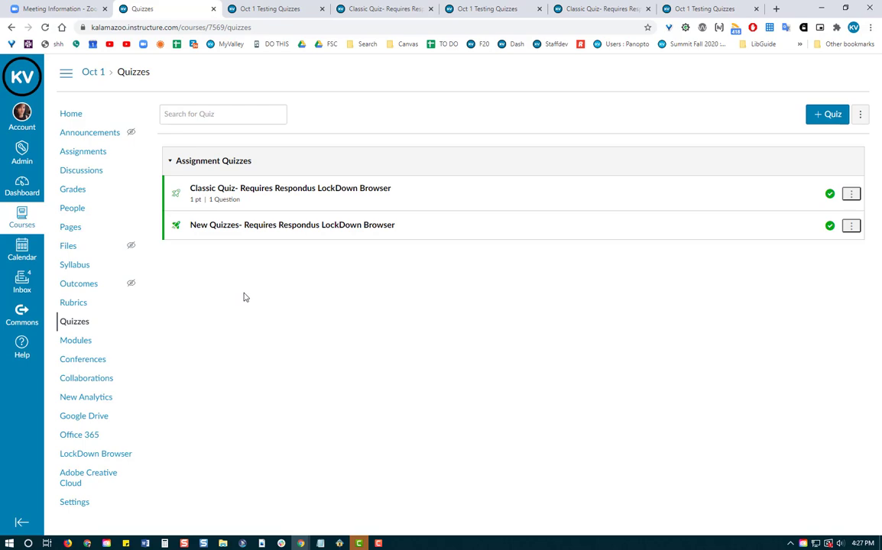
left_click(227, 191)
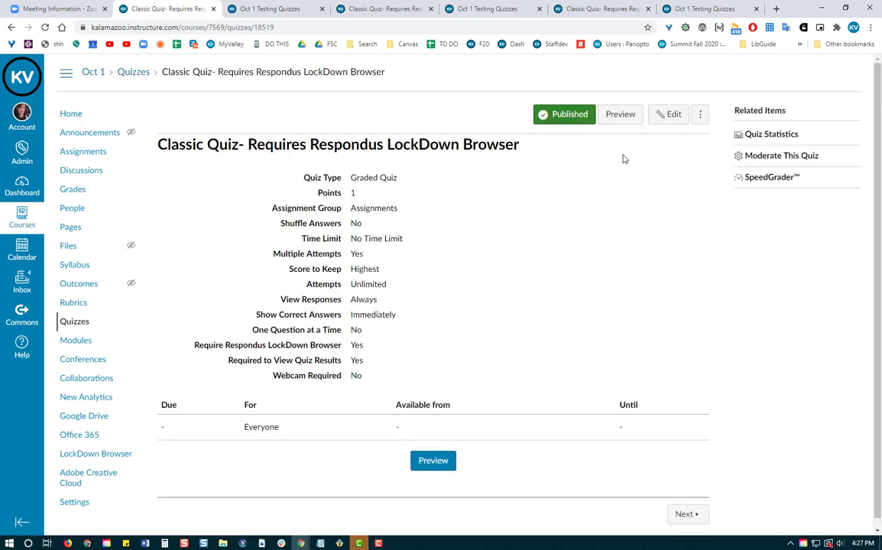
left_click(674, 122)
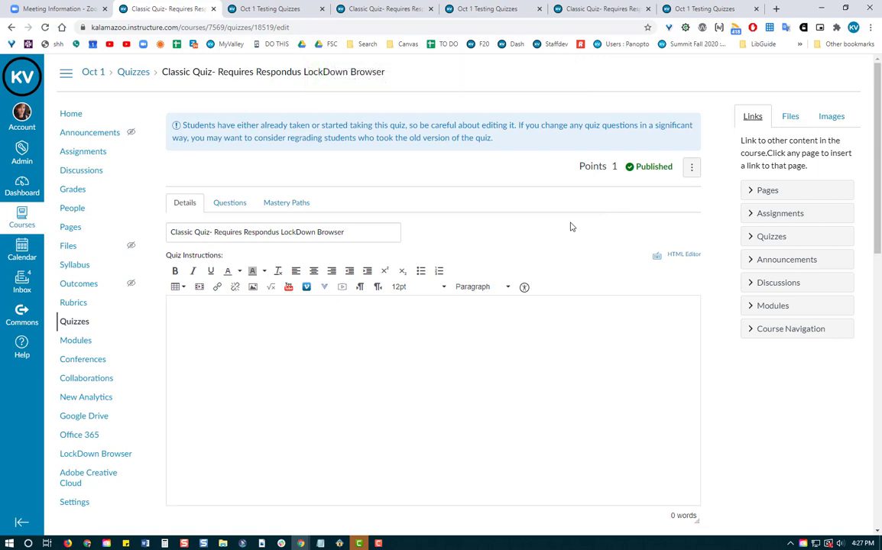
Write 'get the password for this quiz, join the Zoom meeting at 2pm here' plus the unlinked Zoom URL.
scroll(565, 227, "down", 2)
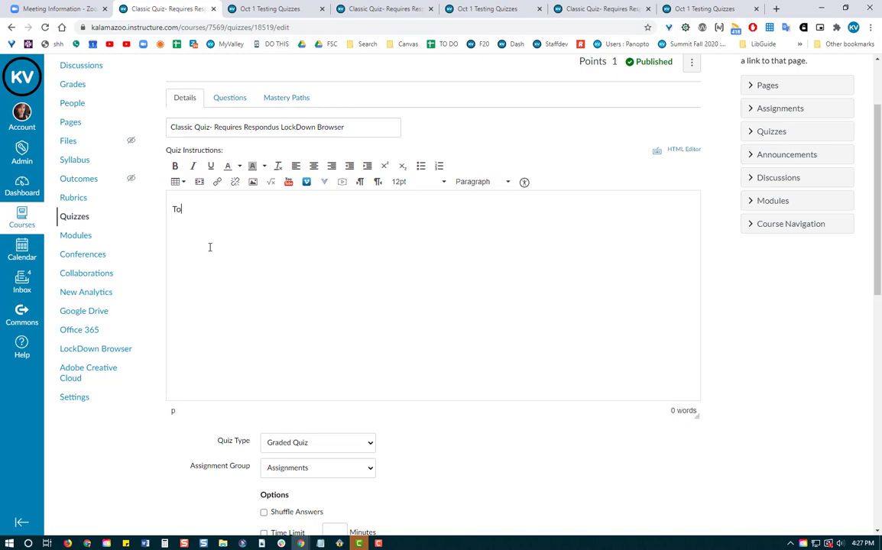
type("get the password for this qu")
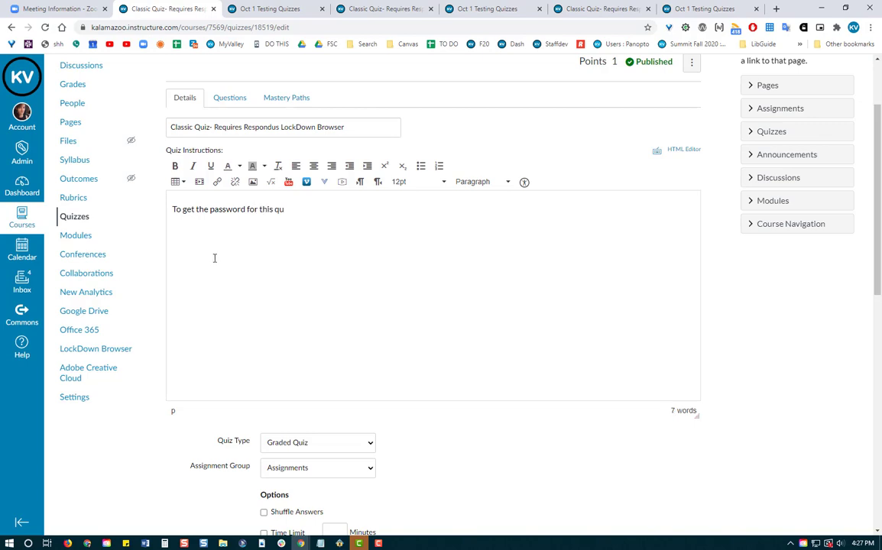
type("iz, join the opp")
key("BackSpace")
key("BackSpace")
type("Zoom meeting at")
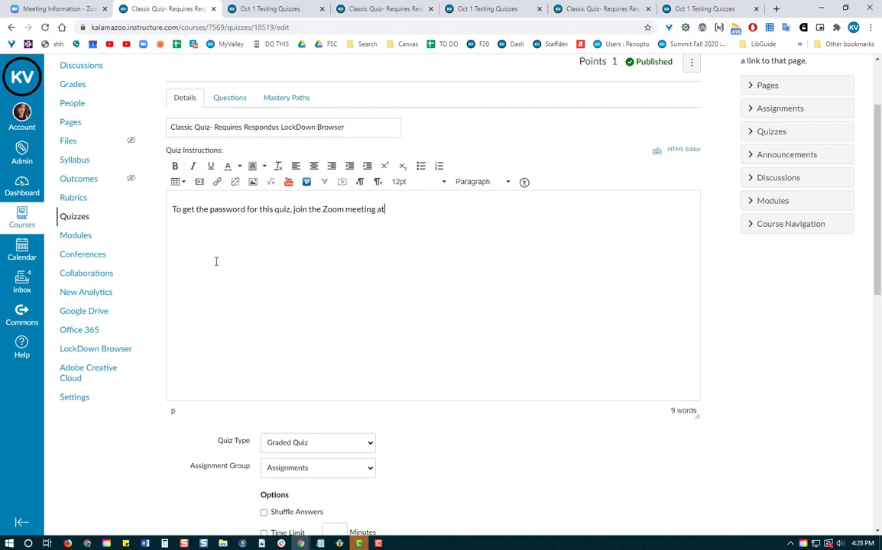
type(" 2pm here:")
key("Return")
key("ctrl+v")
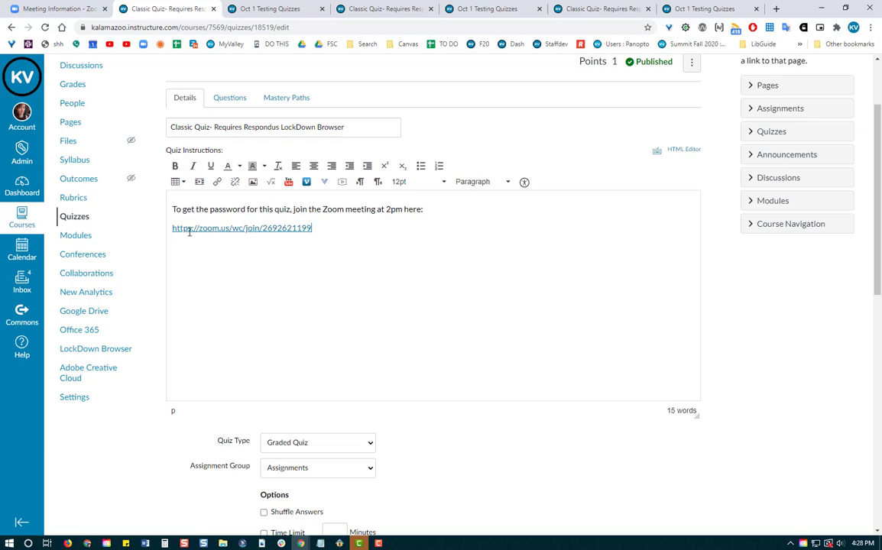
left_click(298, 227)
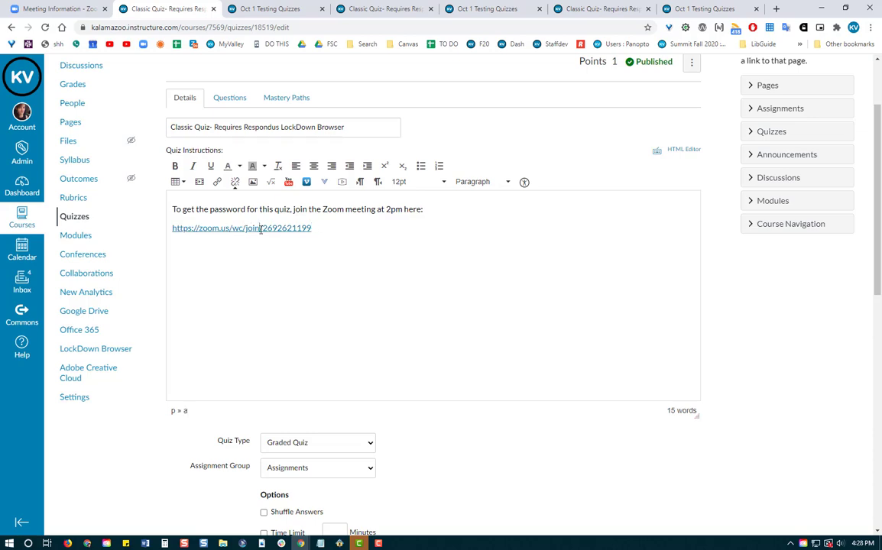
left_click(235, 181)
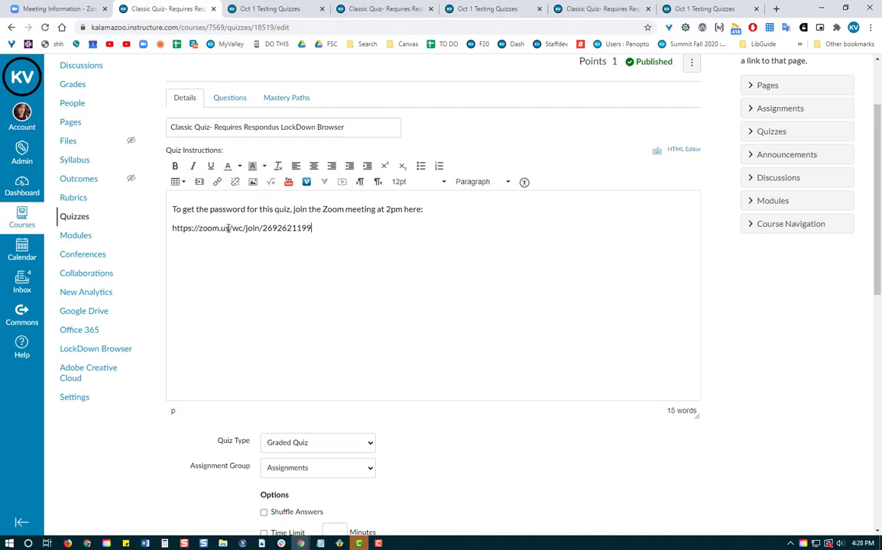
Hyperlink the Zoom URL text in the instructions to that same Zoom join address.
left_click_drag(315, 228, 171, 232)
key("ctrl+c")
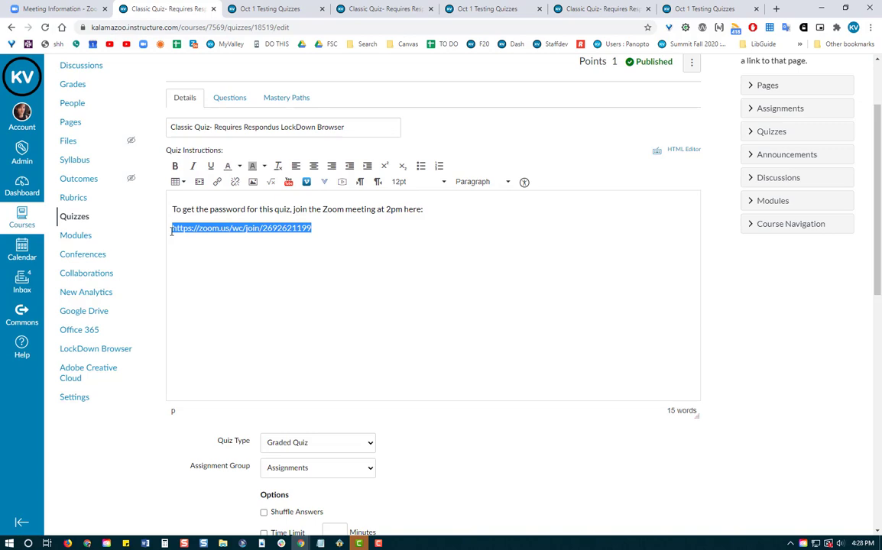
left_click(218, 182)
key("ctrl+v")
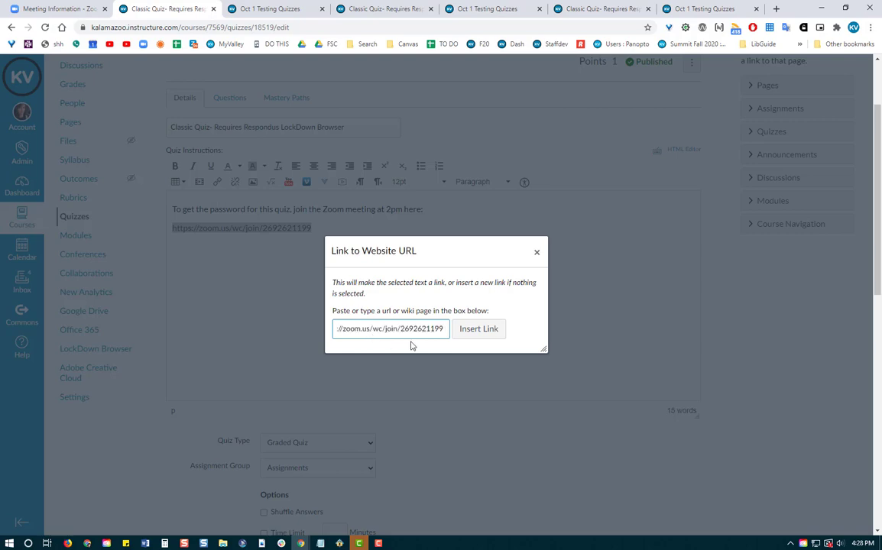
left_click(479, 330)
left_click(447, 332)
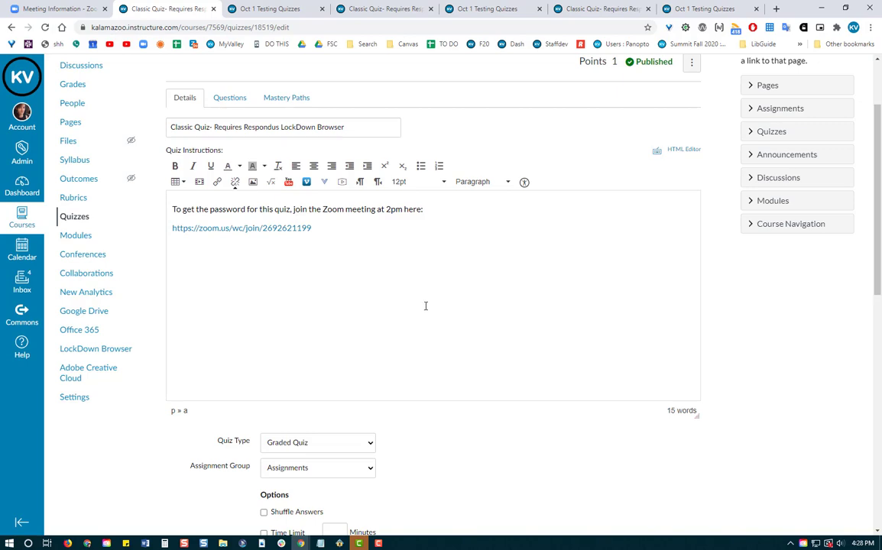
Turn on Require an access code under Quiz Restrictions and enter 123.
scroll(427, 299, "down", 4)
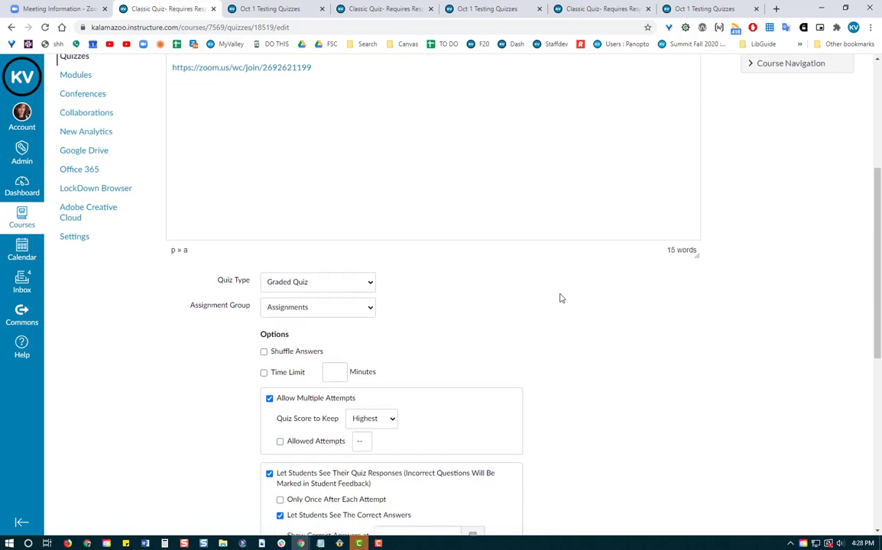
scroll(561, 297, "down", 1)
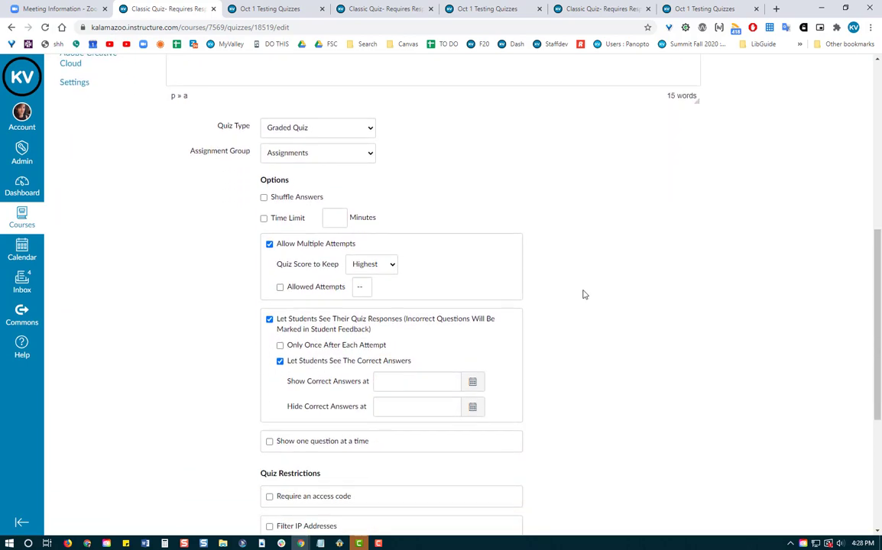
scroll(224, 306, "down", 1)
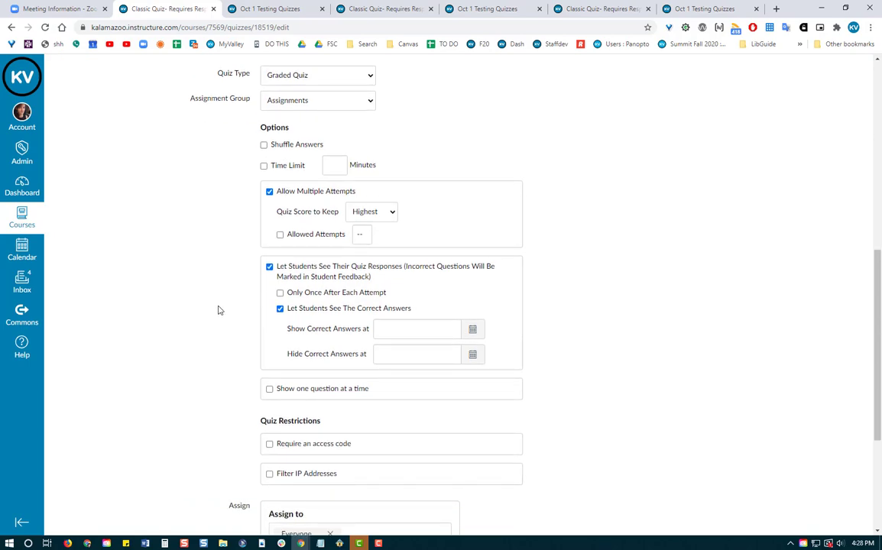
scroll(217, 310, "down", 4)
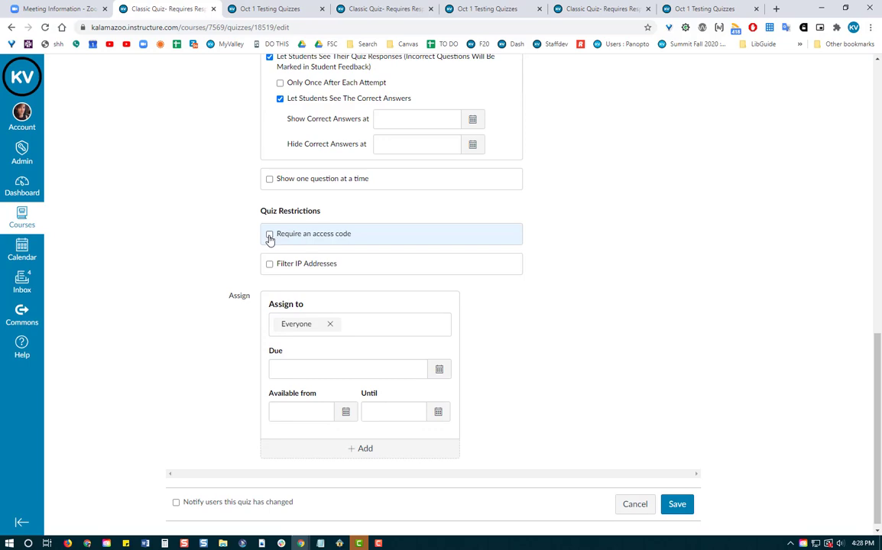
left_click(269, 235)
left_click(293, 254)
type("123")
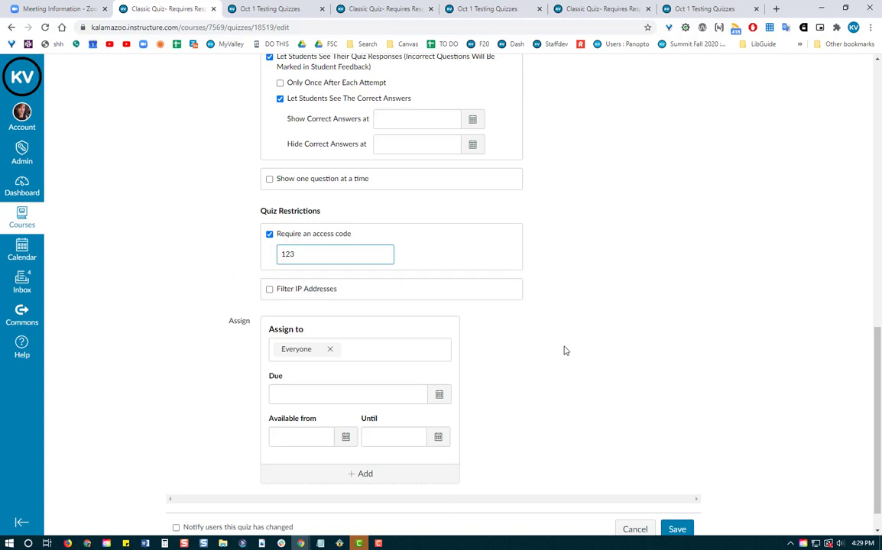
scroll(597, 388, "down", 1)
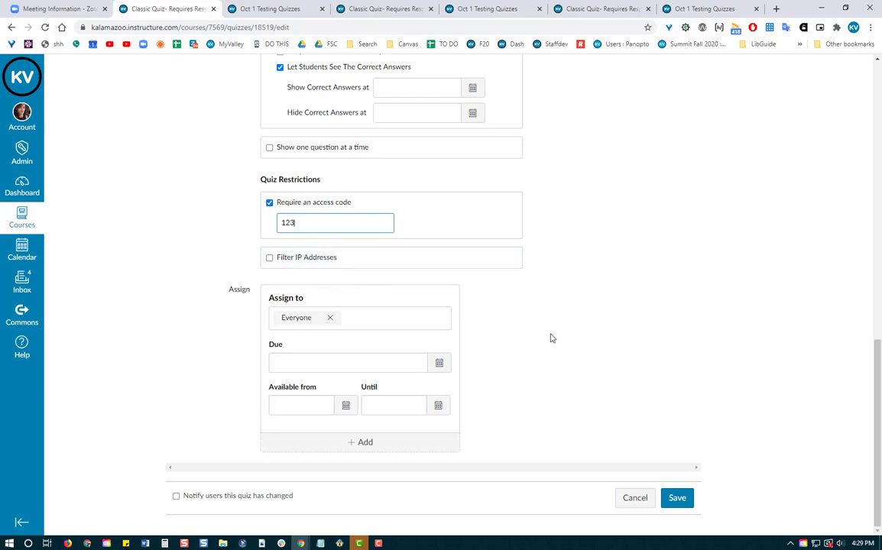
Save the Classic Quiz with access code 123 and go back to the course Quizzes list.
left_click(682, 500)
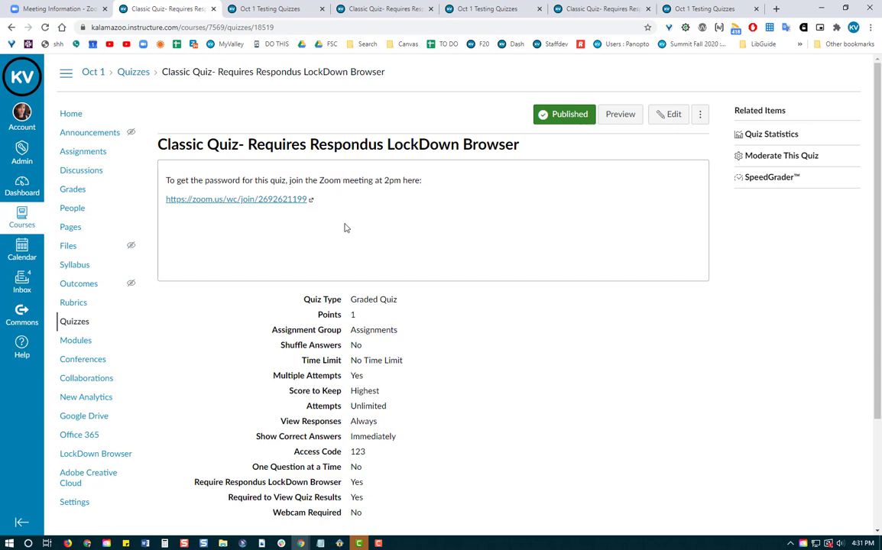
left_click(74, 322)
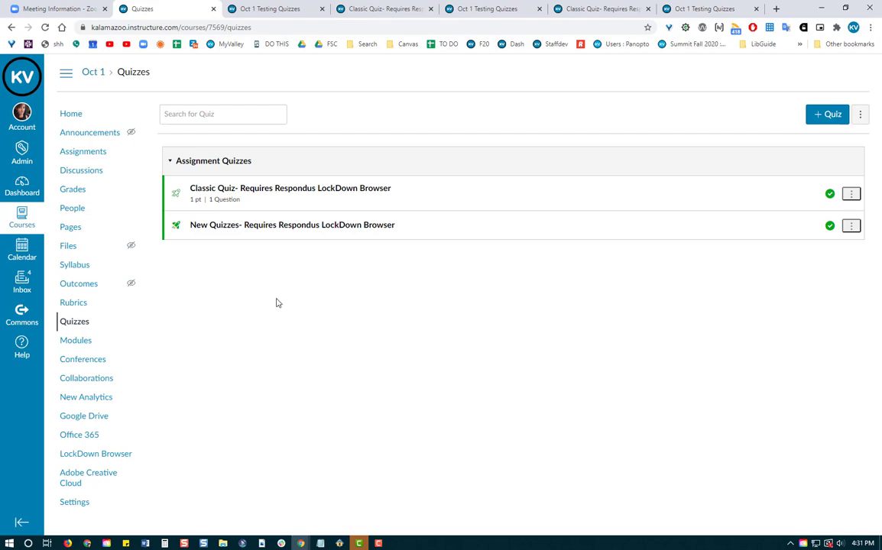
Add instructions to the New Quizzes quiz: the access-code sentence followed by the Zoom meeting URL.
left_click(217, 226)
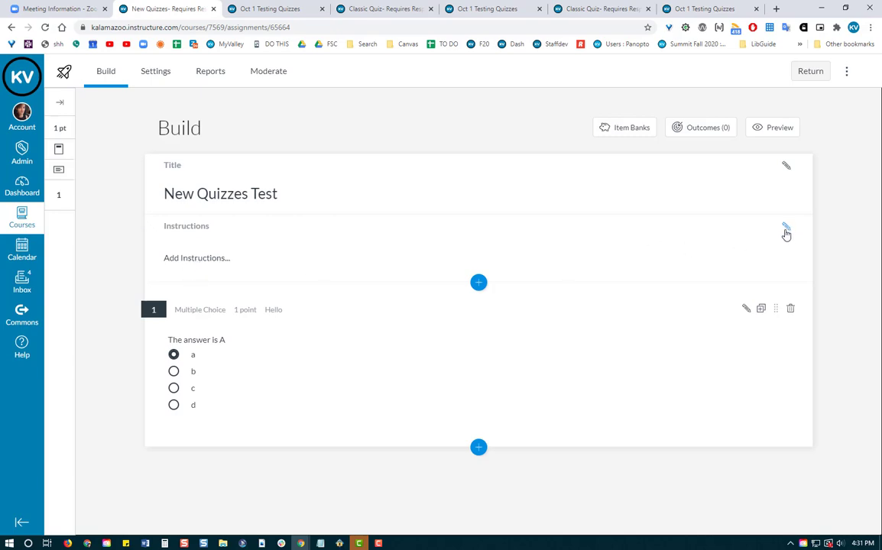
left_click(208, 259)
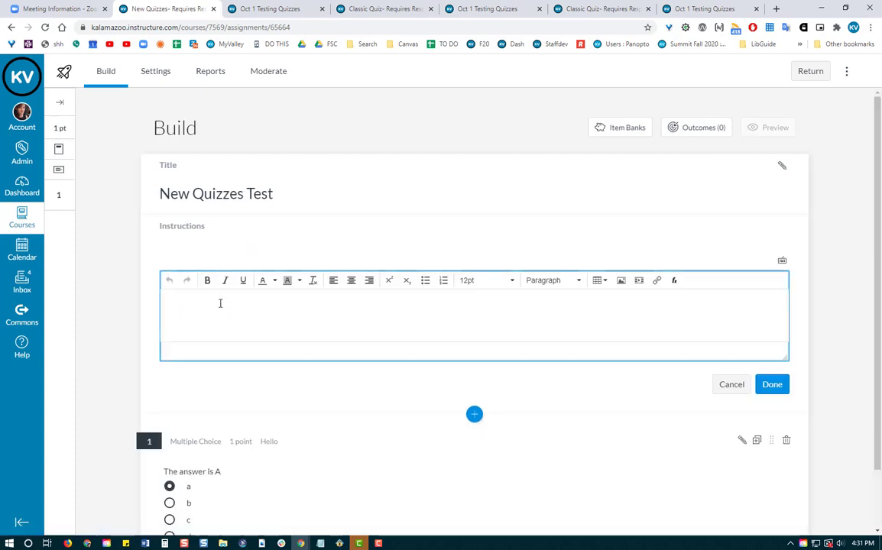
type("To get the access code, join the zoom meeting at this link:")
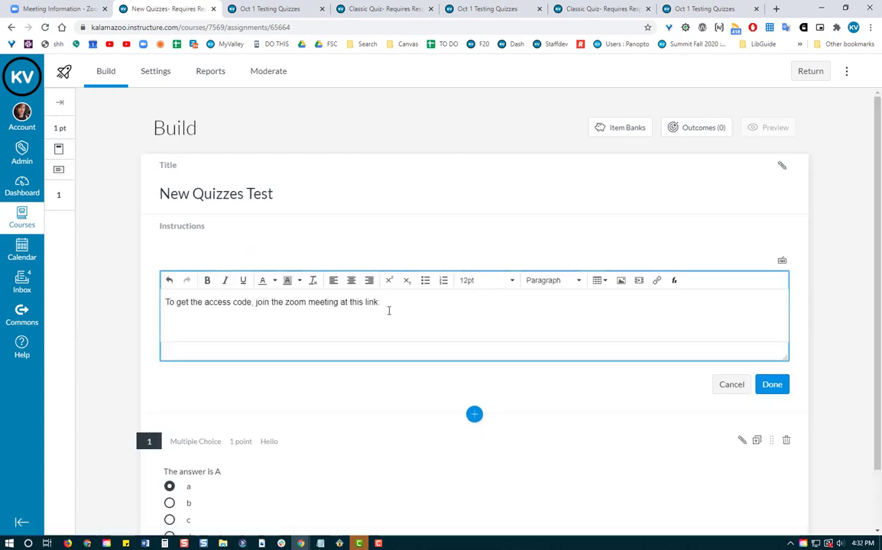
key("ctrl+v")
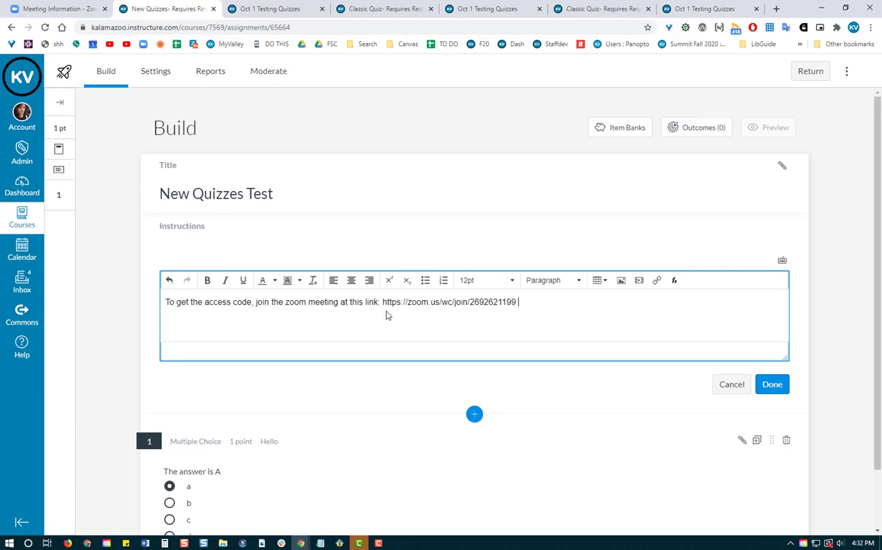
Turn the pasted Zoom URL into a clickable link and finish the instructions.
left_click(383, 301)
left_click_drag(384, 301, 517, 303)
key("ctrl+c")
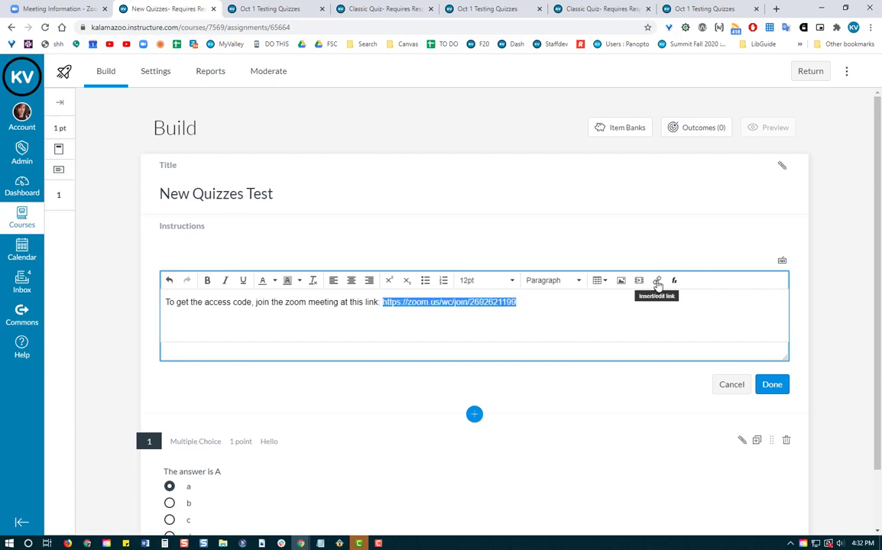
left_click(656, 282)
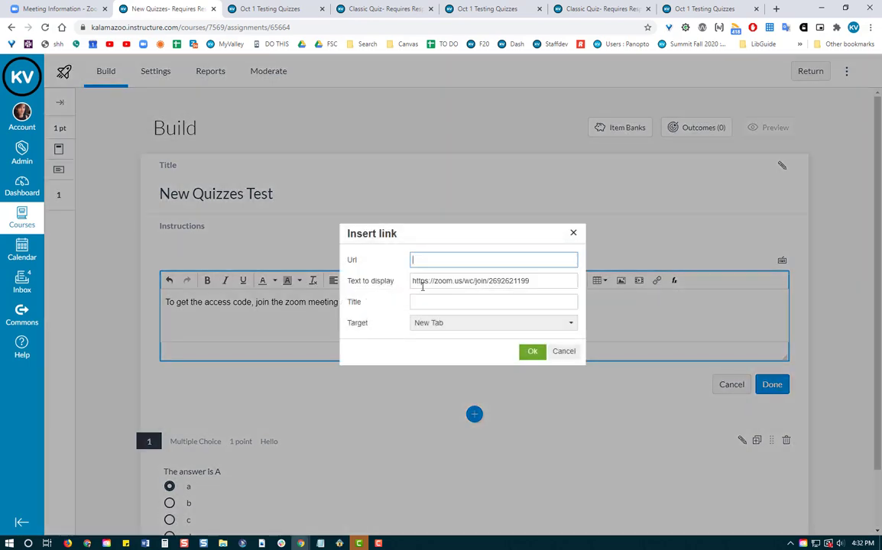
key("ctrl+v")
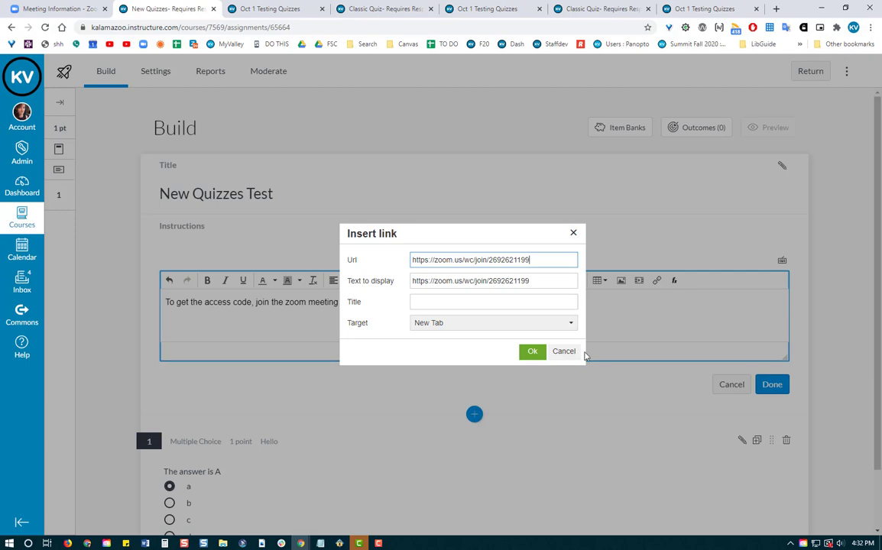
left_click(534, 353)
left_click(584, 322)
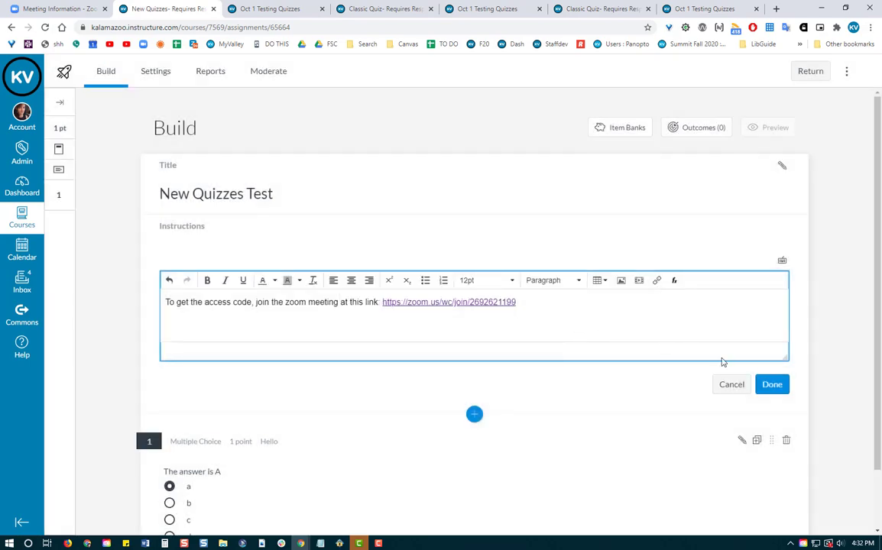
left_click(771, 384)
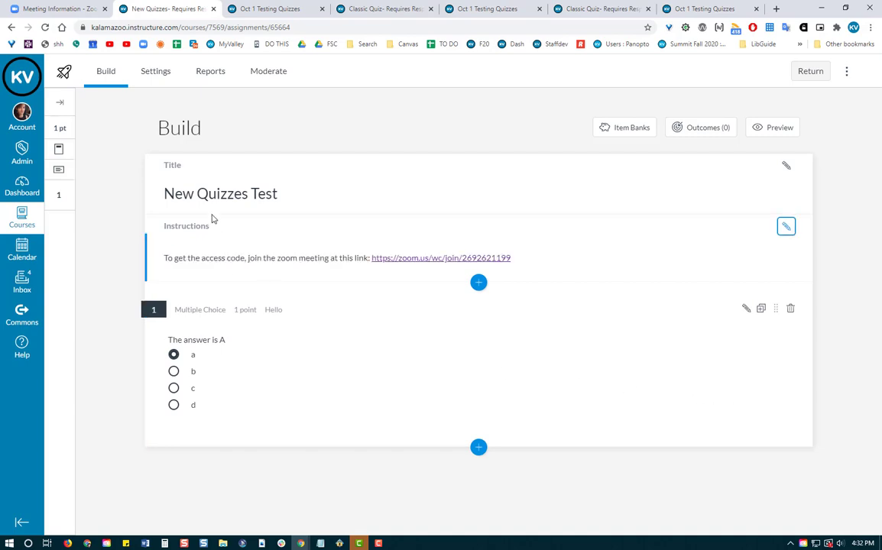
In the quiz settings, turn on Require a student access code and confirm it shows 123.
left_click(156, 73)
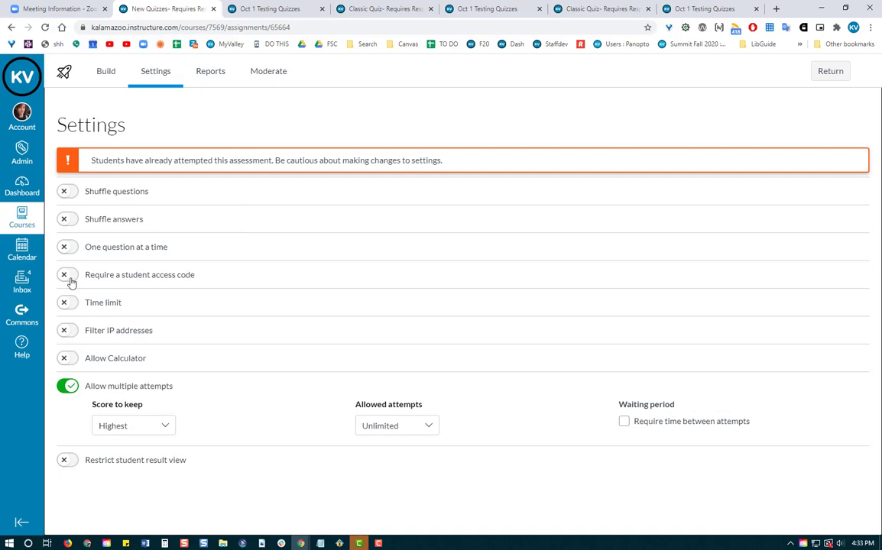
left_click(68, 277)
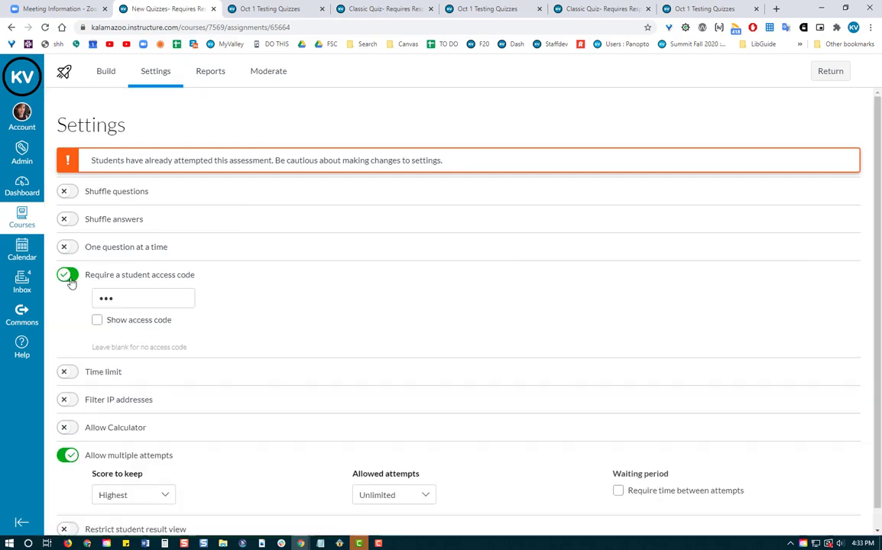
left_click(97, 320)
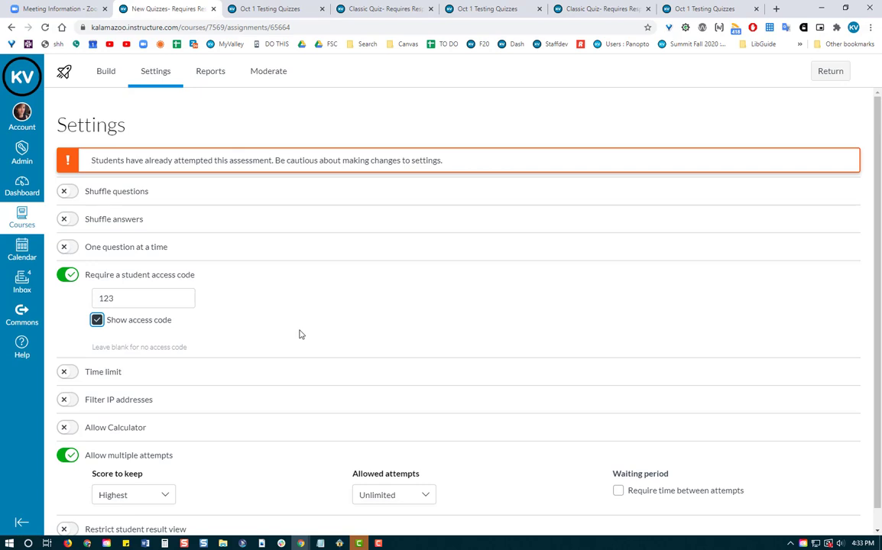
scroll(285, 346, "down", 1)
scroll(285, 350, "up", 1)
Return from the New Quizzes settings to the course Quizzes list showing both published quizzes.
left_click(832, 72)
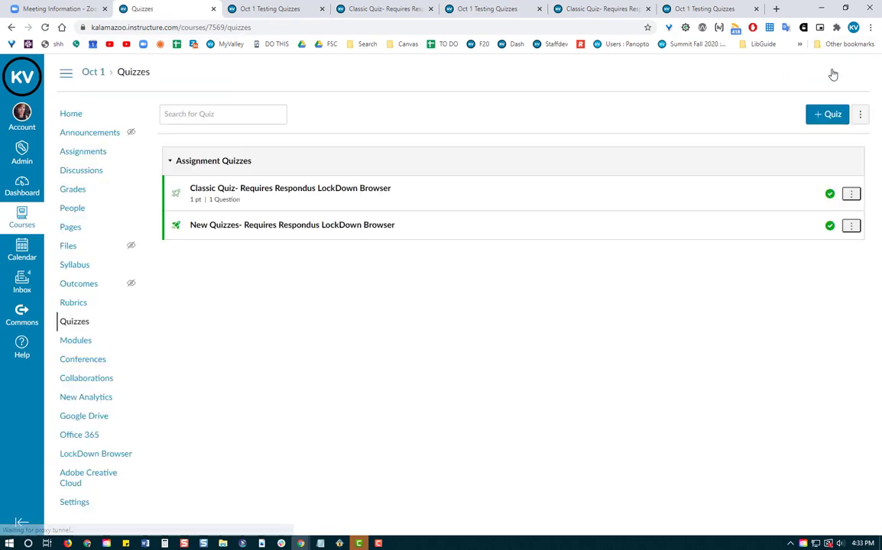